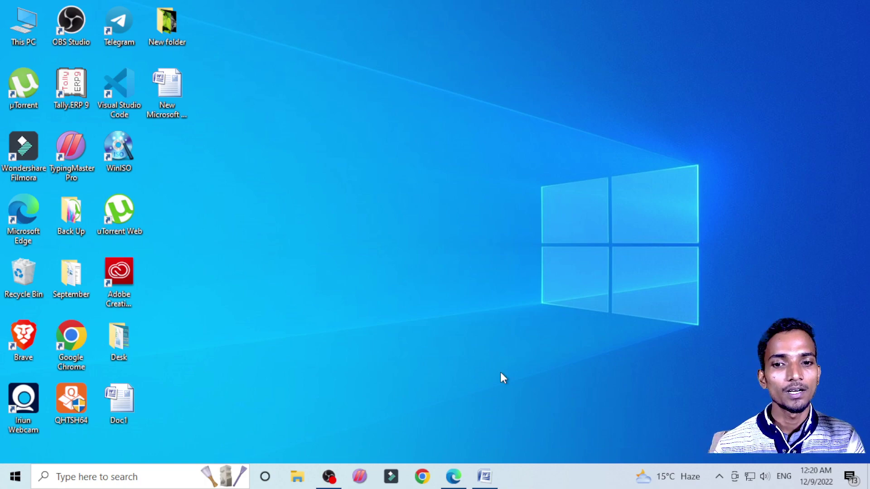
- Switch to the open Word document and move its right text boundary slightly inward on the ruler
left_click(484, 476)
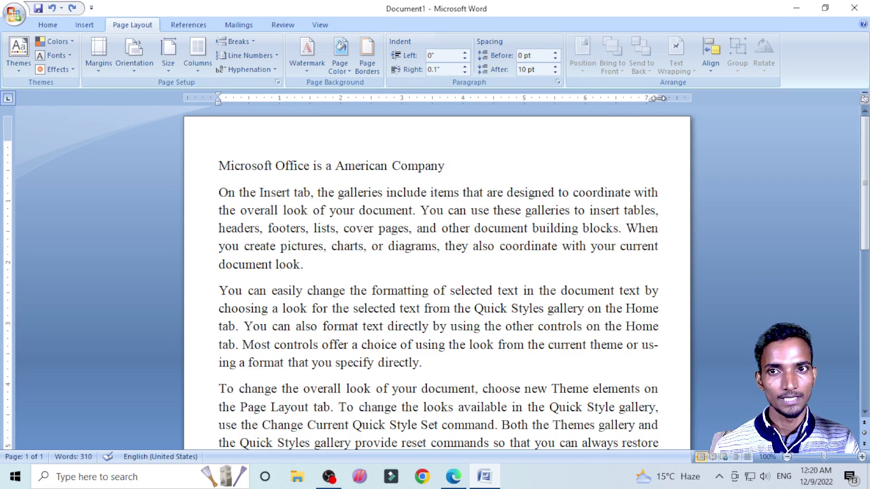
mouse_move(658, 98)
left_mouse_down()
mouse_move(643, 98)
mouse_move(654, 98)
left_mouse_up()
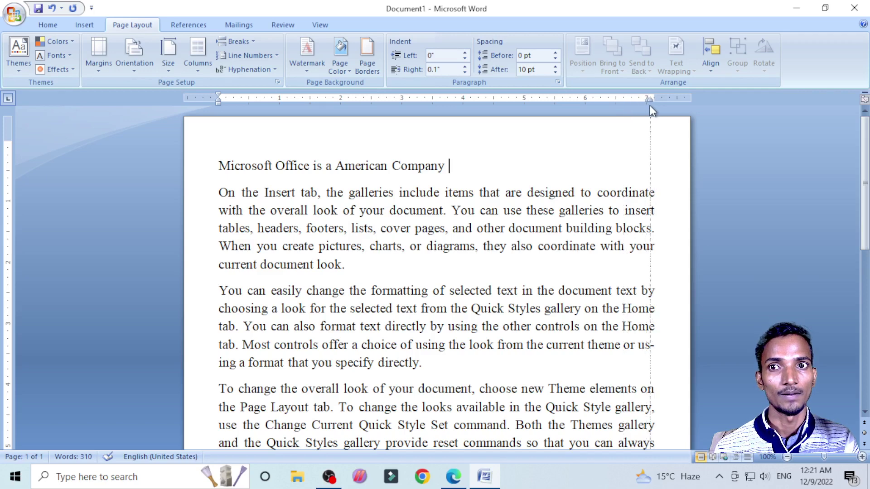
left_click_drag(652, 106, 652, 106)
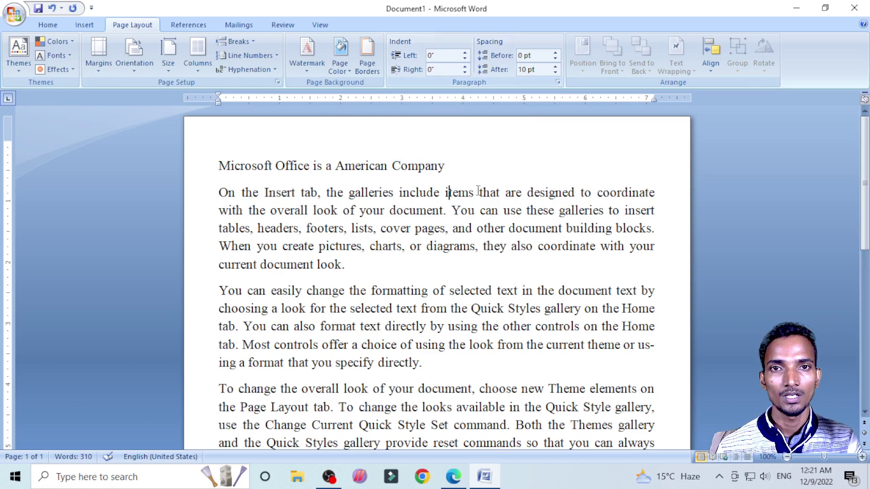
- Select the heading and the first body paragraph and increase their left indent to 1.4"
left_click(216, 165)
left_click_drag(217, 165, 346, 264)
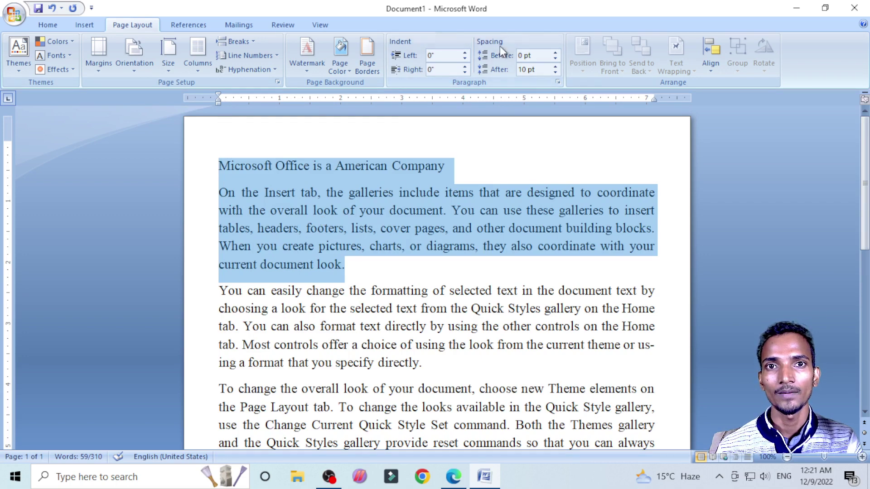
left_click(464, 53)
left_click(465, 53)
left_click(465, 53)
left_click(464, 52)
left_click(464, 52)
left_click(465, 52)
left_click(464, 53)
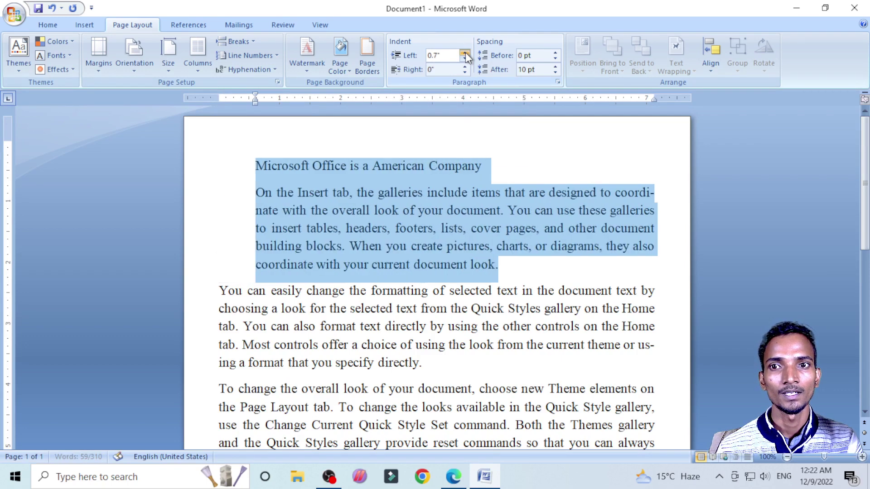
left_click(466, 52)
left_click(466, 52)
left_click(465, 53)
left_click(465, 52)
left_click(465, 52)
left_click(466, 53)
left_click(465, 53)
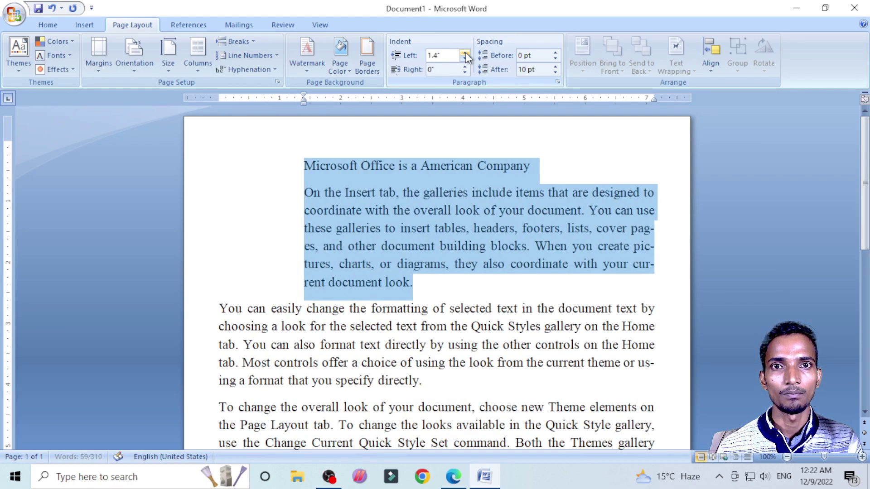
- Reduce the left indent of the selected heading and paragraph to 0.3"
left_click(465, 53)
left_click(465, 53)
left_click(466, 59)
left_click(465, 59)
left_click(465, 59)
left_click(465, 59)
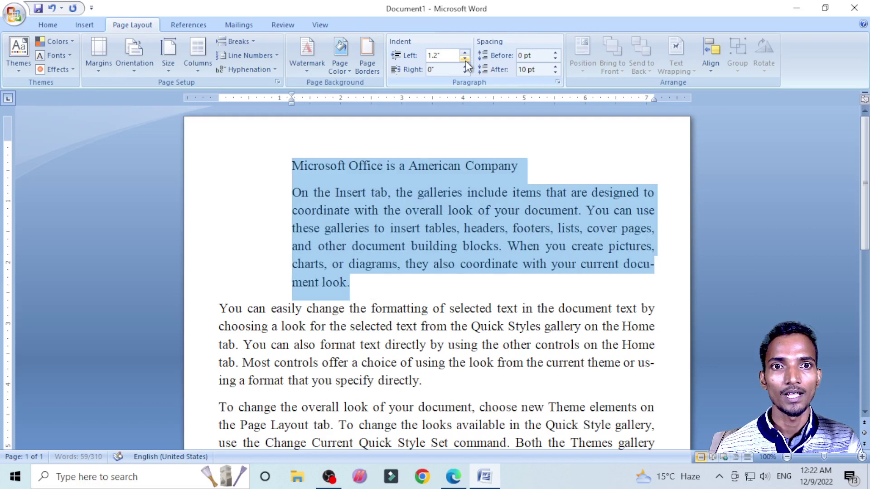
left_click(465, 59)
left_click(465, 59)
left_click(465, 59)
left_click(465, 59)
left_click(465, 58)
left_click(465, 59)
left_click(465, 59)
left_click(465, 58)
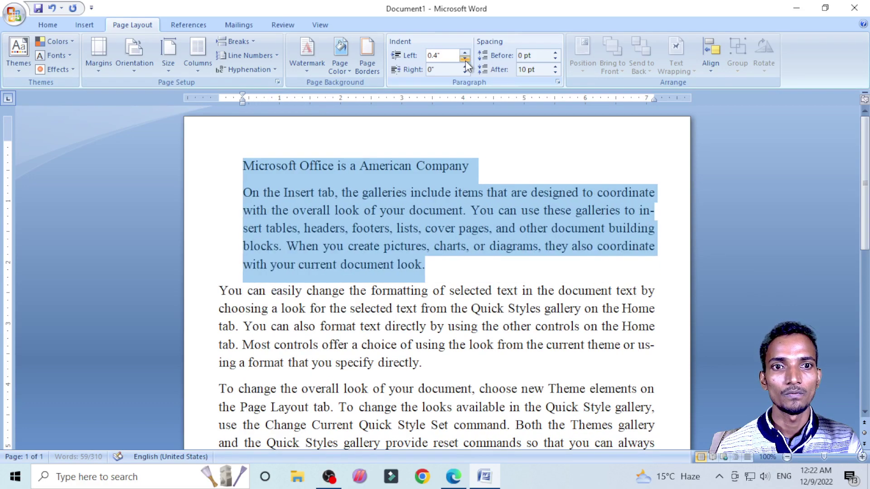
left_click(465, 60)
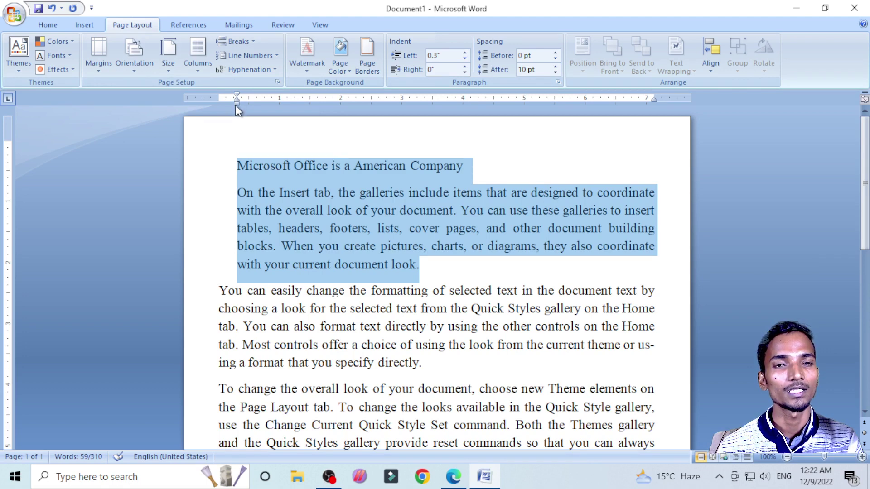
- Bring the left indent of the selected heading and paragraph back to 0"
left_click(465, 58)
left_click(465, 59)
left_click(465, 59)
left_click(466, 58)
left_click(466, 53)
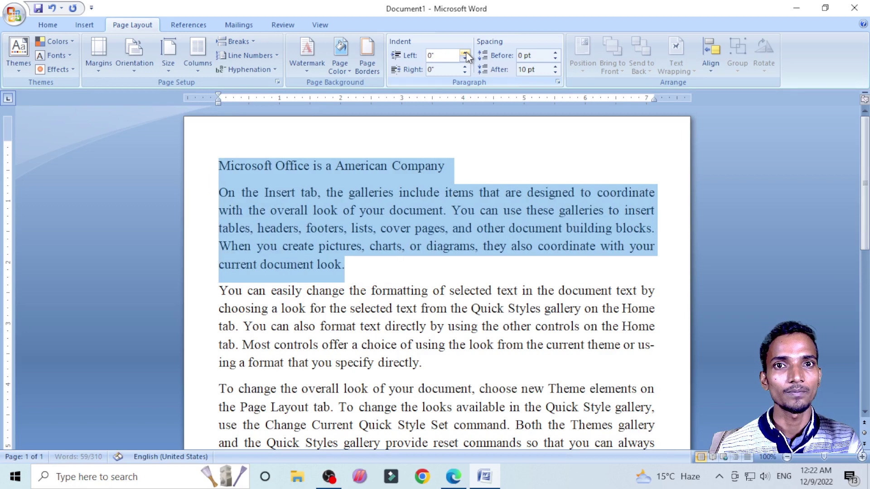
- Set the left indent of the selected heading and paragraph to 0.5"
left_click(465, 53)
left_click(465, 52)
left_click(466, 52)
left_click(465, 53)
left_click(465, 53)
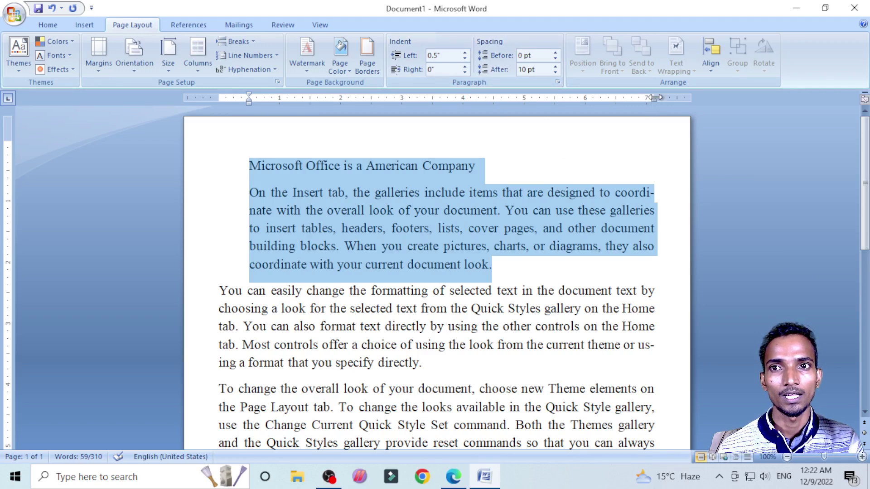
- Set the right indent of the selected heading and paragraph to 0.9"
left_click(464, 67)
left_click(464, 67)
left_click(465, 66)
left_click(465, 66)
left_click(465, 67)
left_click(465, 67)
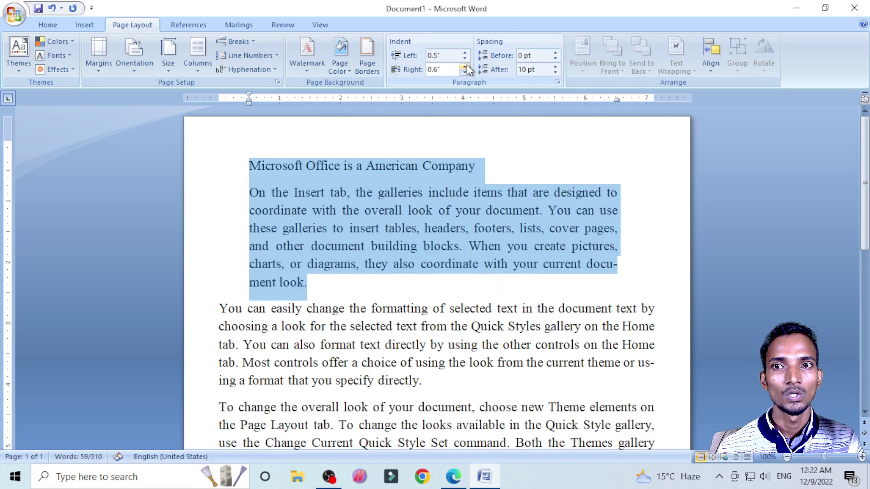
left_click(465, 67)
left_click(465, 66)
left_click(465, 67)
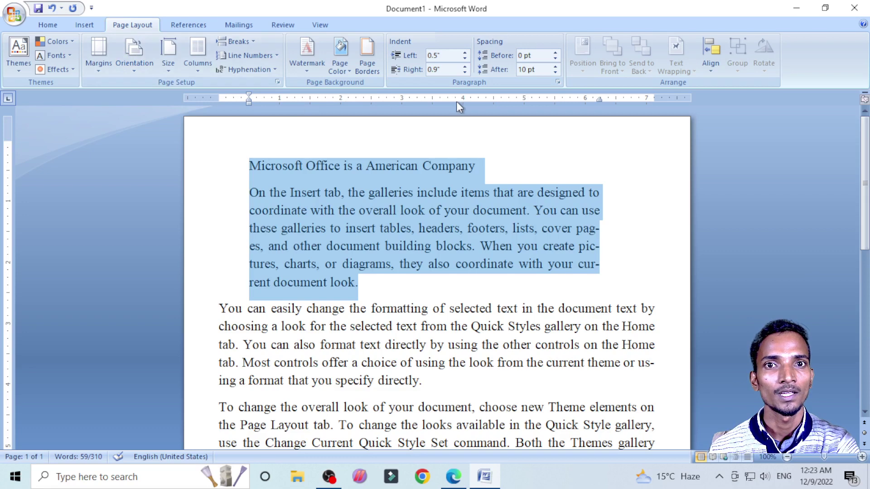
- Undo the right and left indent changes on the heading and first paragraph and clear the selection
key("ctrl+z")
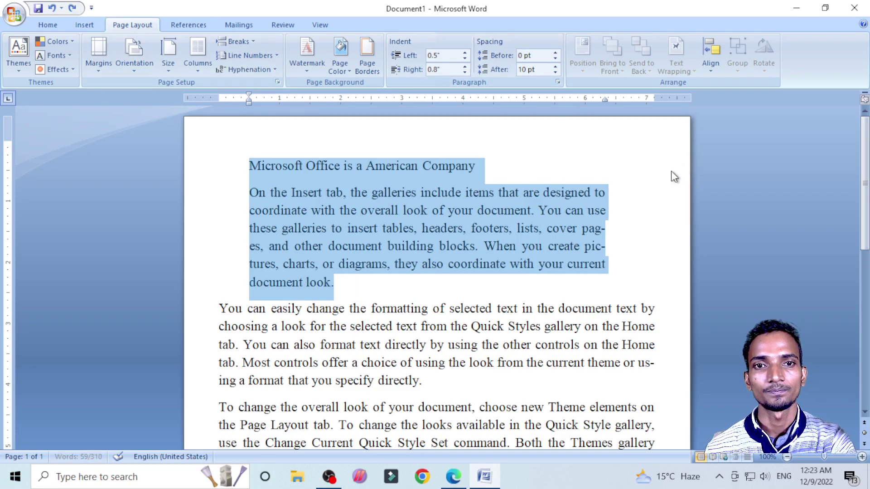
key("ctrl+z")
key("ctrl+z")
key("ctrl+z")
key("ctrl+z")
key("ctrl+z")
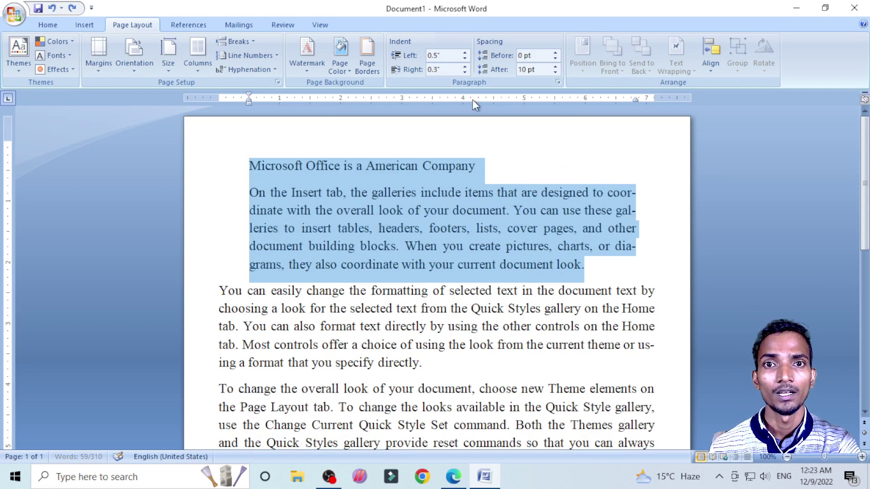
key("ctrl+z")
key("ctrl+z")
key("ctrl+z")
key("ctrl+z")
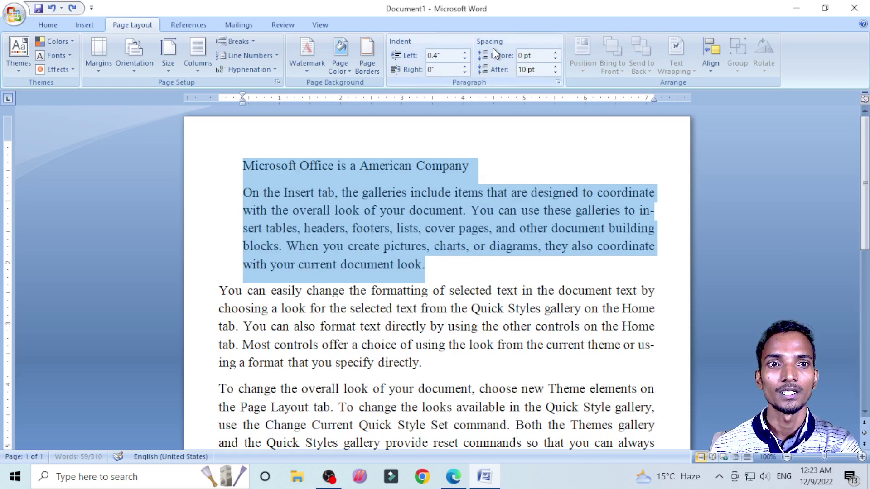
key("ctrl+z")
key("ctrl+z")
key("ctrl+z")
key("ctrl+z")
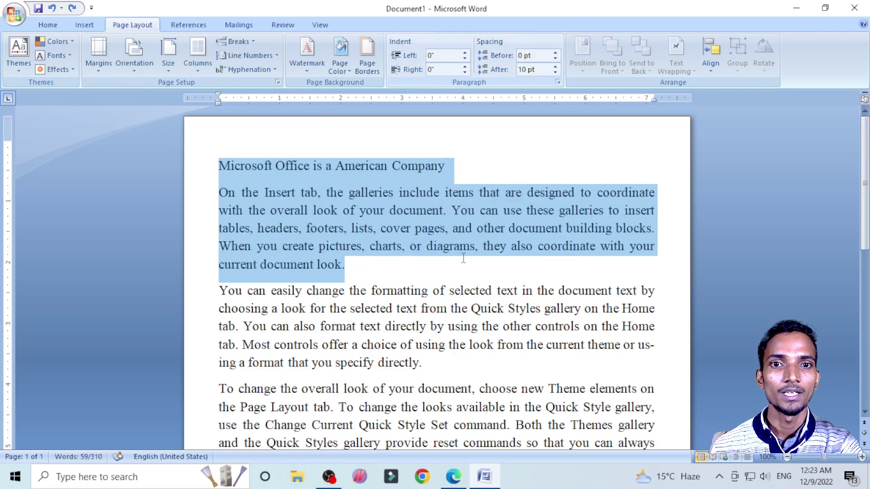
left_click(463, 259)
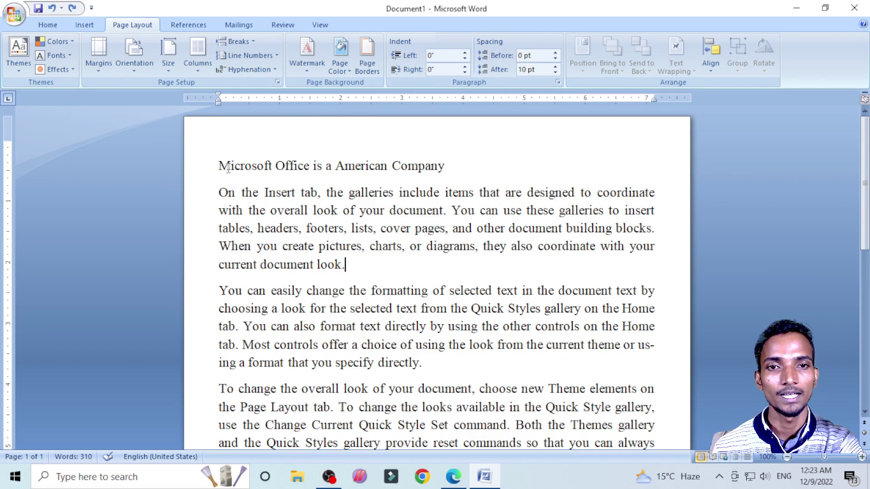
- Move the words "On the Insert tab, the galleries include items that" after "coordinate with" and undo the move
scroll(329, 218, "down", 4)
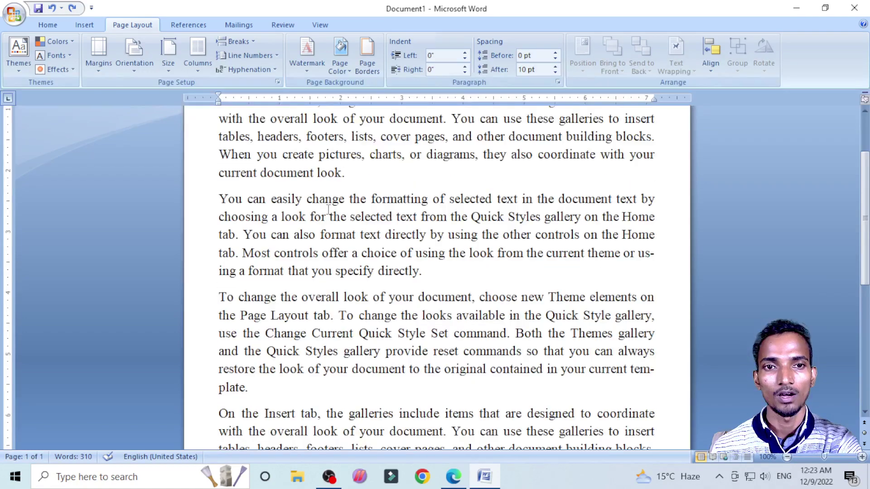
scroll(329, 219, "up", 5)
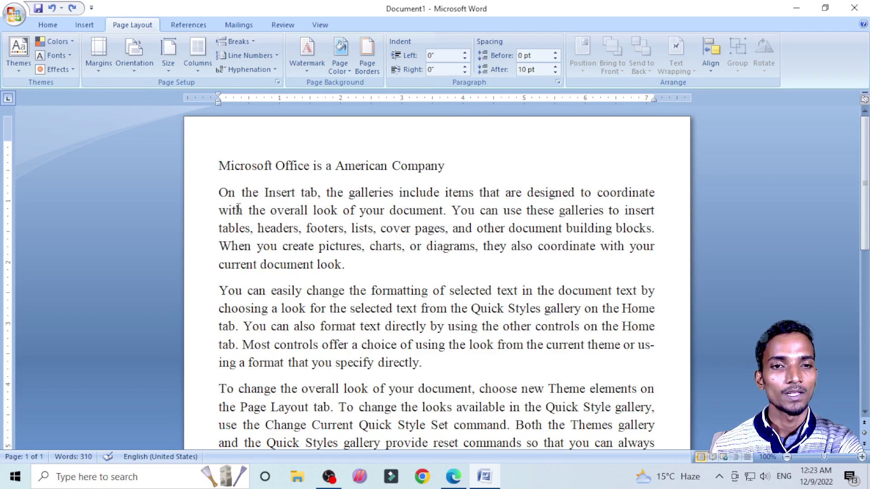
left_click_drag(219, 193, 507, 193)
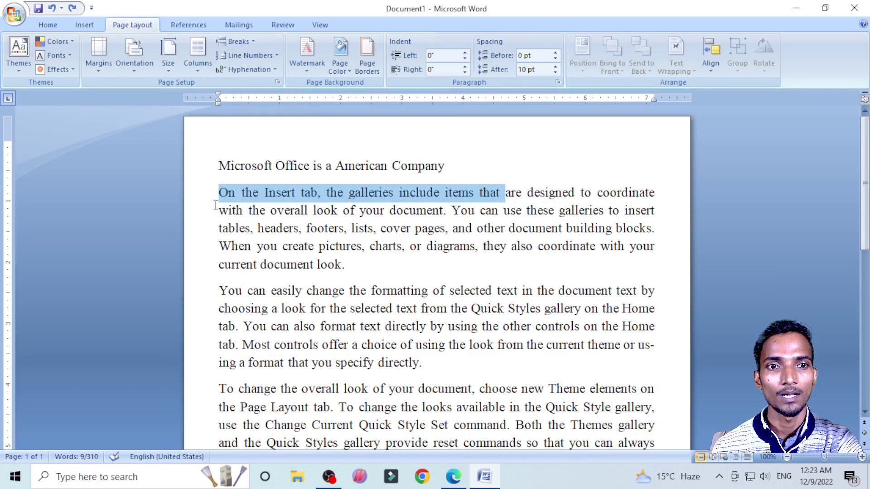
left_click_drag(224, 194, 245, 210)
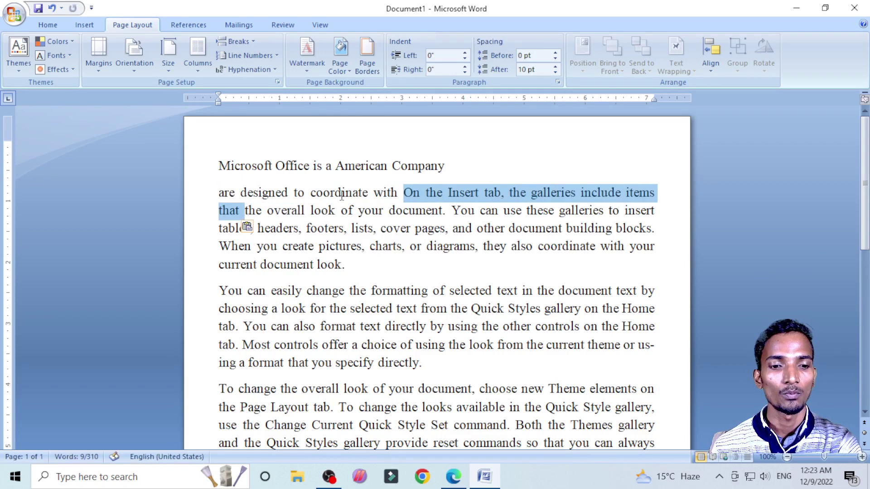
key("ctrl+z")
left_click(291, 210)
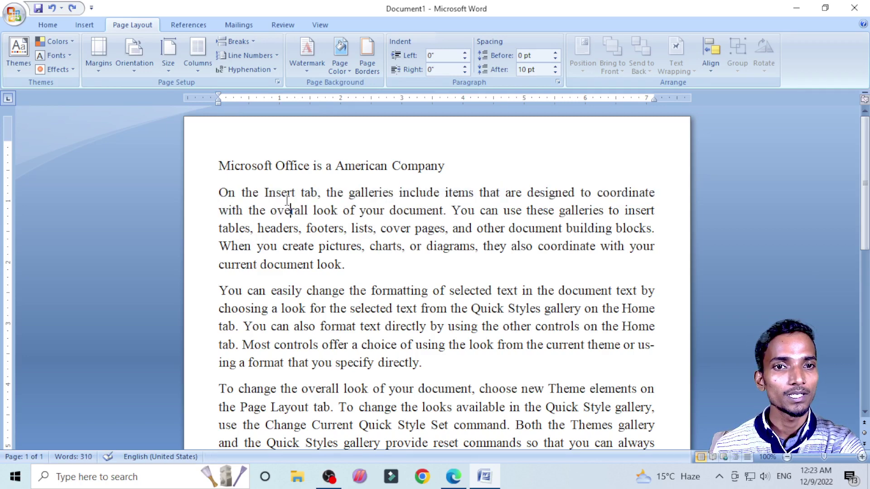
left_click(220, 175)
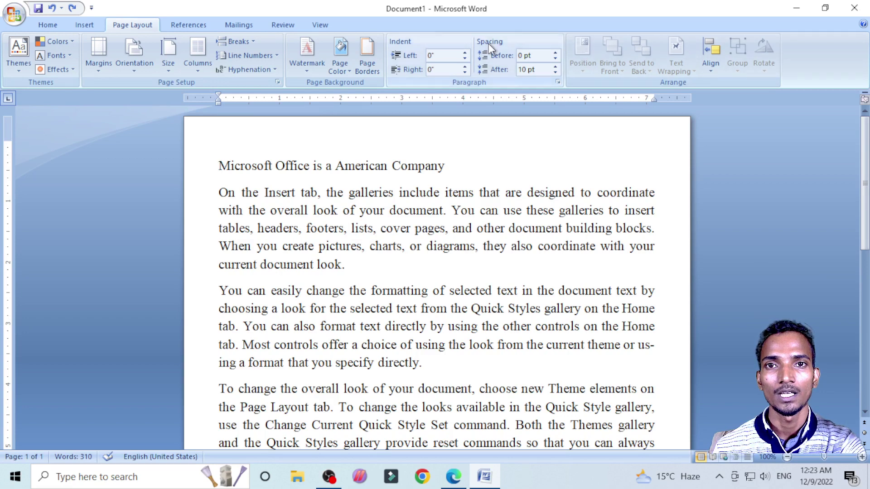
left_click(458, 167)
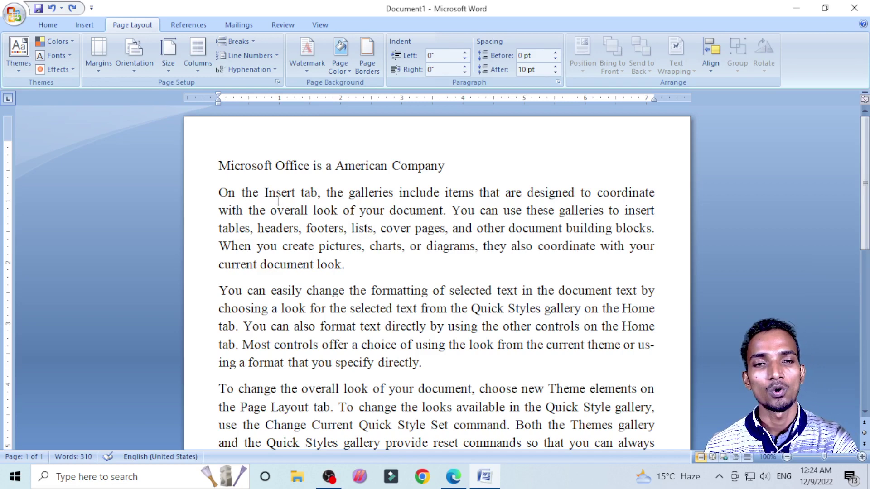
key("ctrl+a")
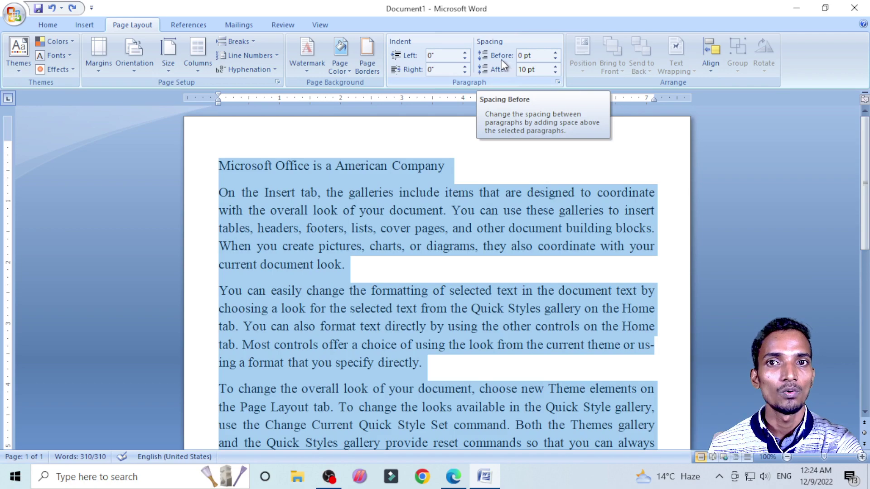
left_click(393, 218)
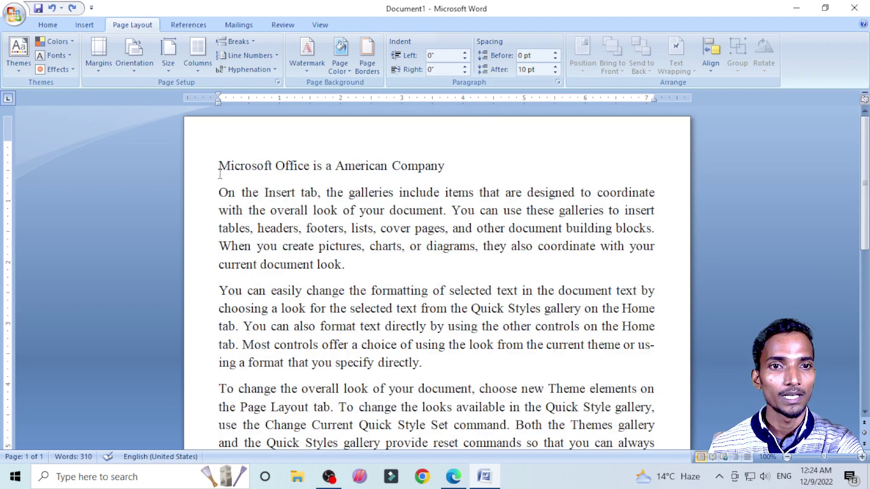
triple_click(398, 168)
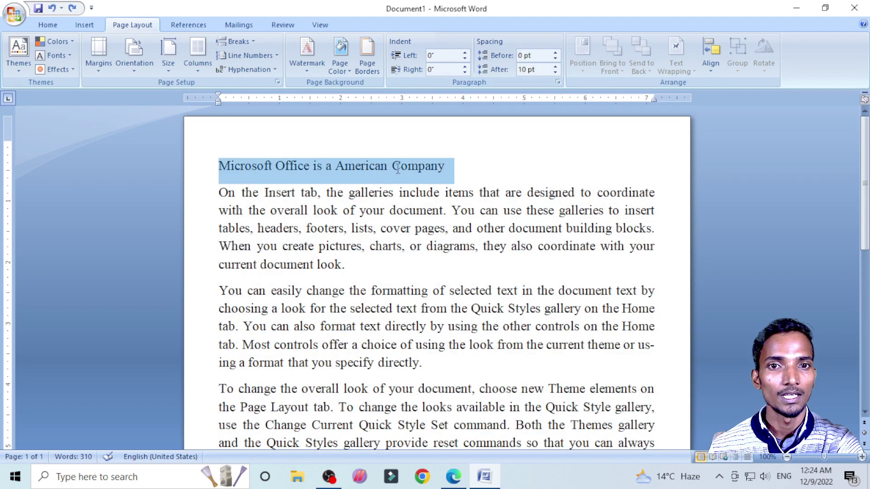
left_click(443, 165)
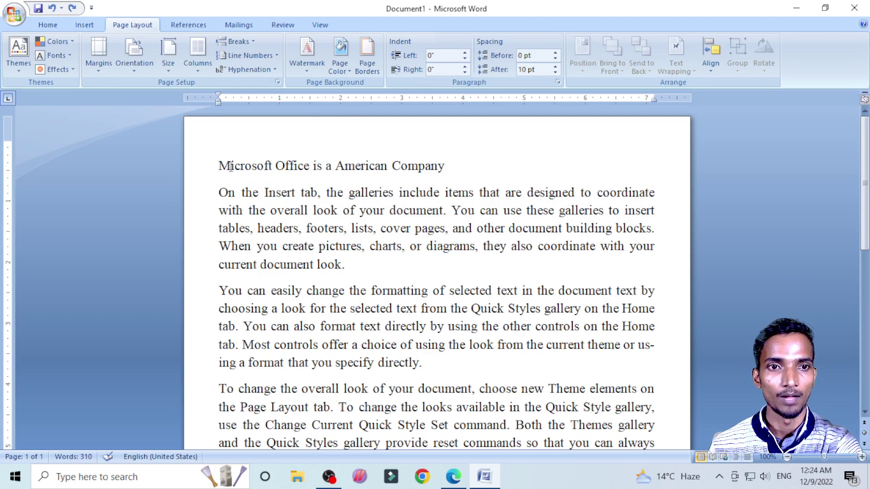
- Delete the heading line "Microsoft Office is a American Company" and select the two body paragraphs that followed it
scroll(332, 181, "down", 1)
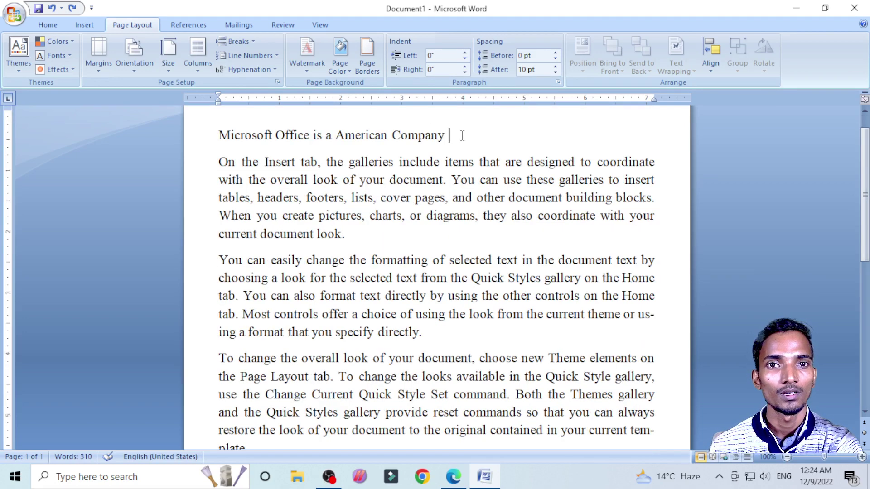
left_click_drag(460, 131, 431, 307)
key("Delete")
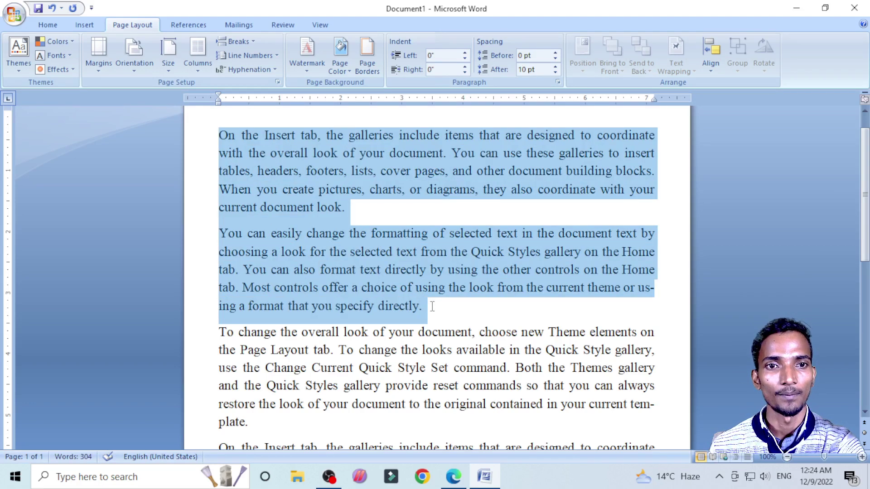
- Set the spacing before the two selected body paragraphs to 36 pt
scroll(331, 203, "up", 1)
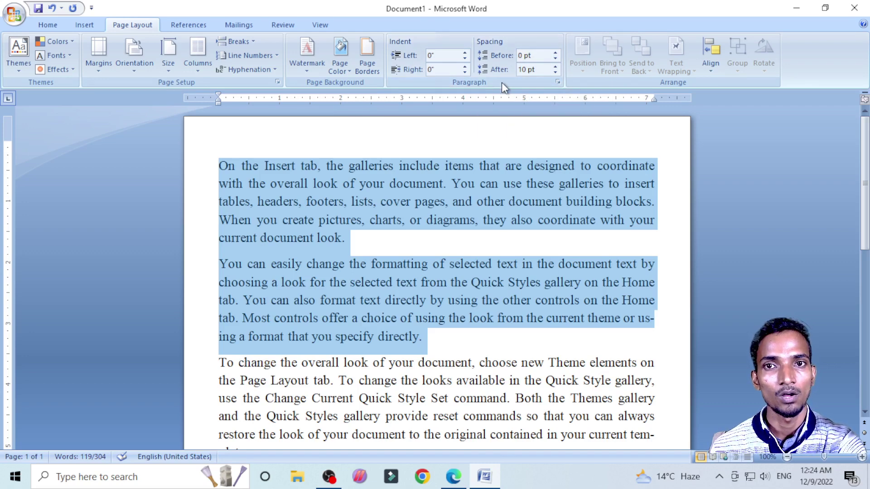
left_click(555, 52)
left_click(555, 52)
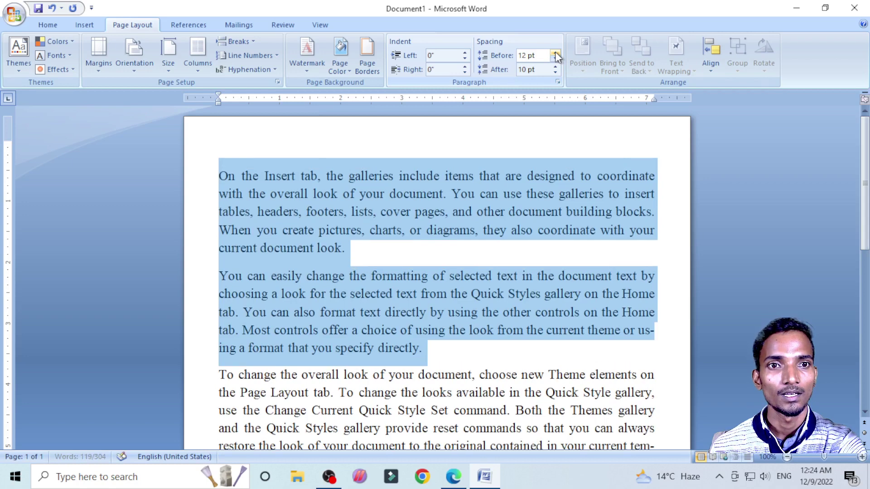
left_click(555, 52)
left_click(556, 51)
left_click(555, 52)
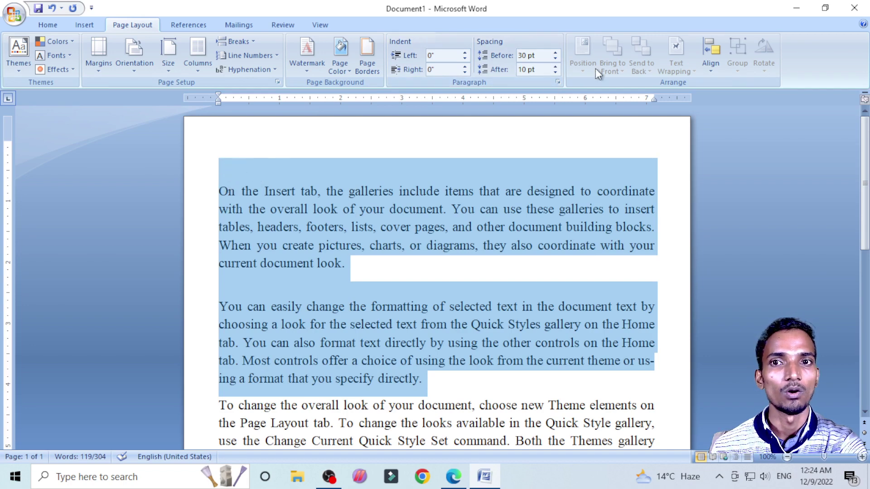
left_click(556, 53)
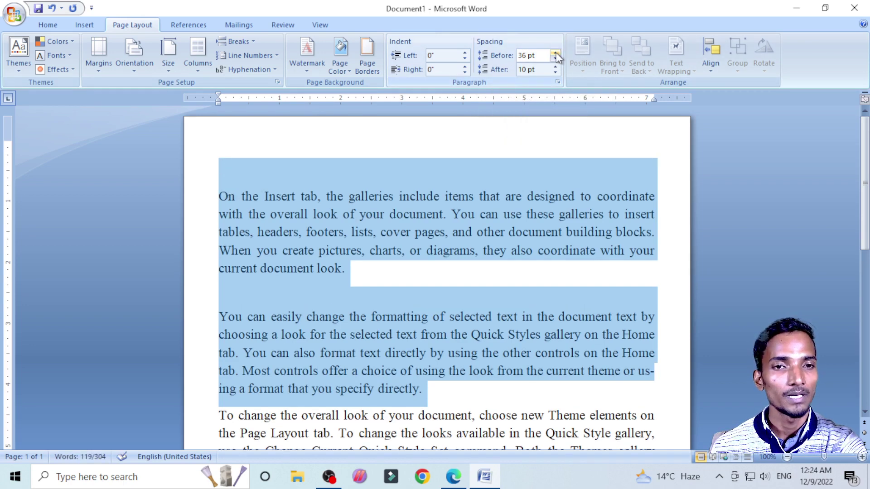
- Raise the spacing before the two selected paragraphs to 48 pt, lower it to Auto, and clear the selection
left_click(556, 53)
left_click(555, 53)
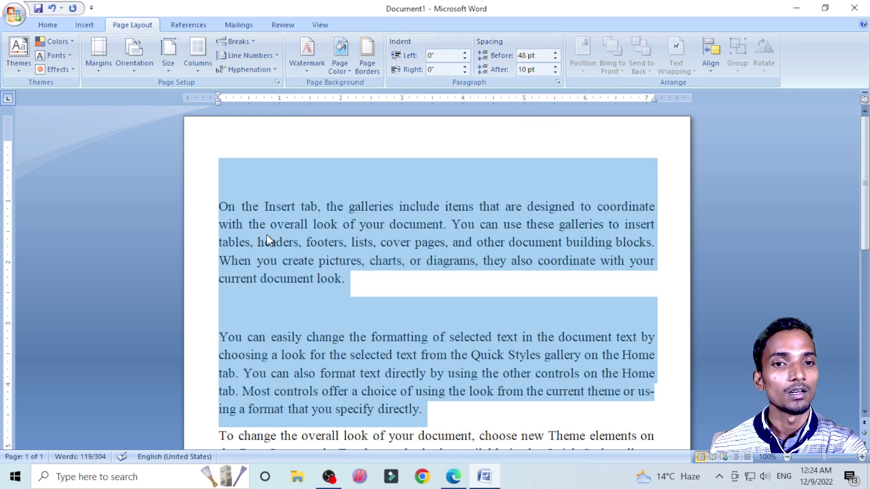
left_click(557, 61)
left_click(556, 61)
left_click(556, 60)
left_click(556, 61)
left_click(556, 61)
left_click(556, 61)
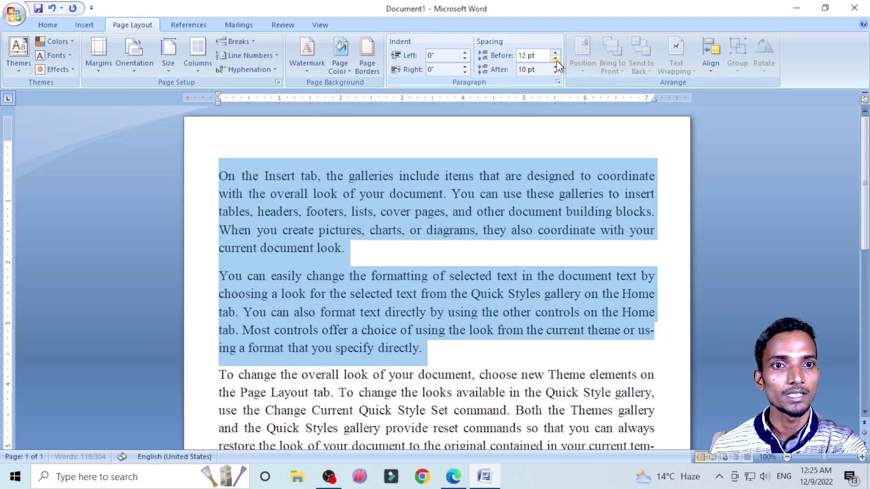
left_click(556, 61)
left_click(556, 60)
left_click(556, 60)
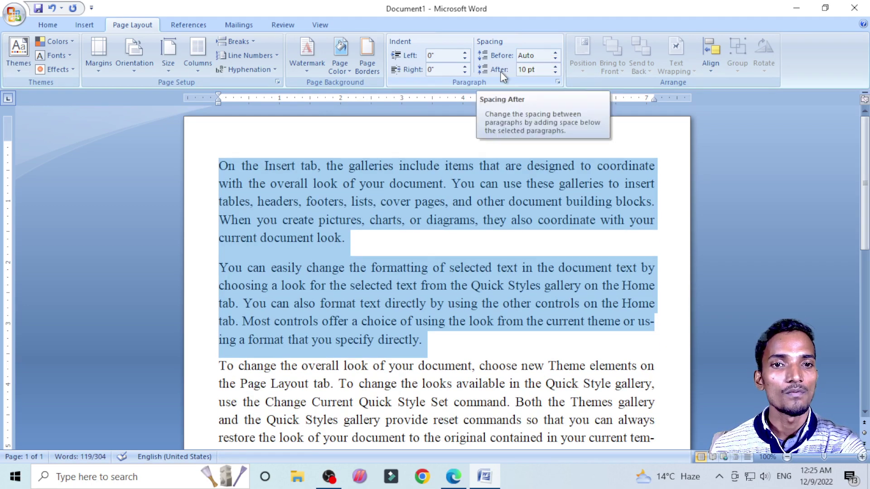
left_click(223, 165)
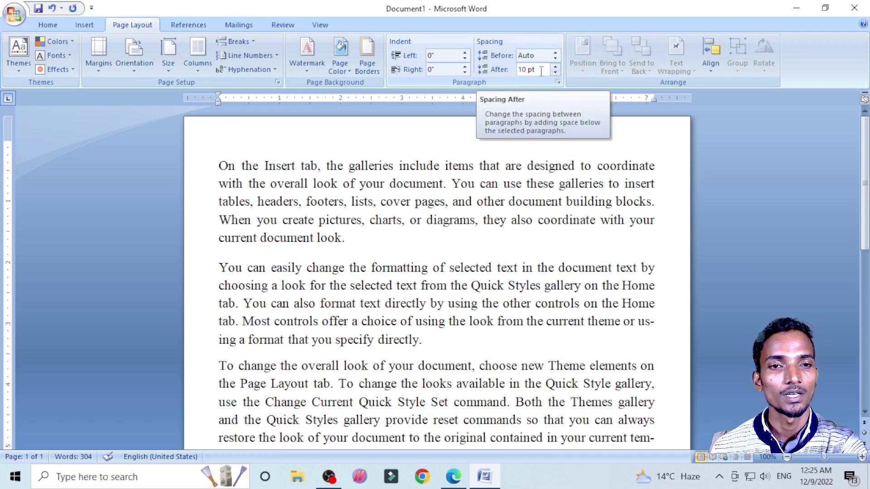
- Select the first paragraph and set the spacing after it to 60 pt
left_click_drag(219, 166, 487, 237)
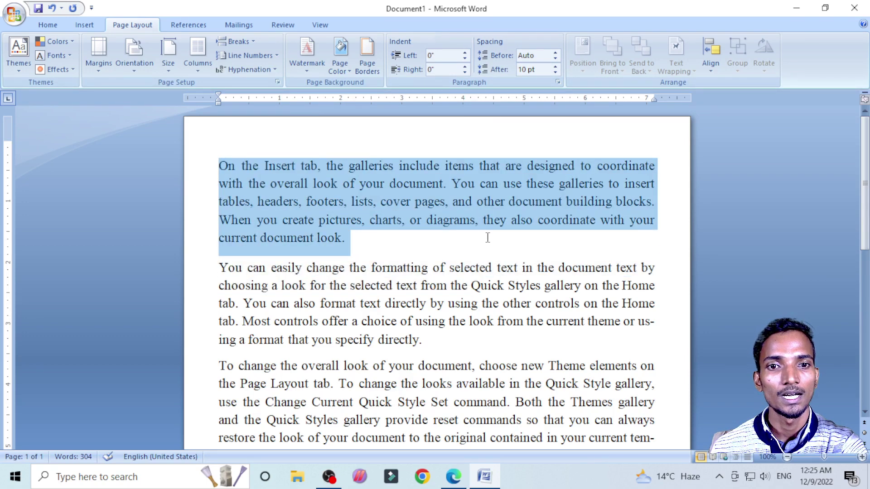
left_click(555, 66)
left_click(555, 66)
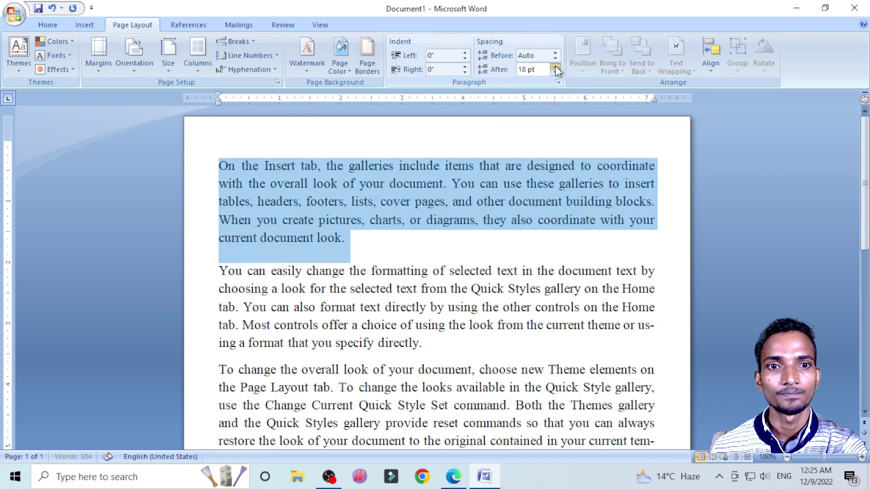
left_click(555, 66)
left_click(556, 67)
left_click(556, 67)
left_click(555, 66)
left_click(555, 67)
left_click(555, 67)
left_click(556, 67)
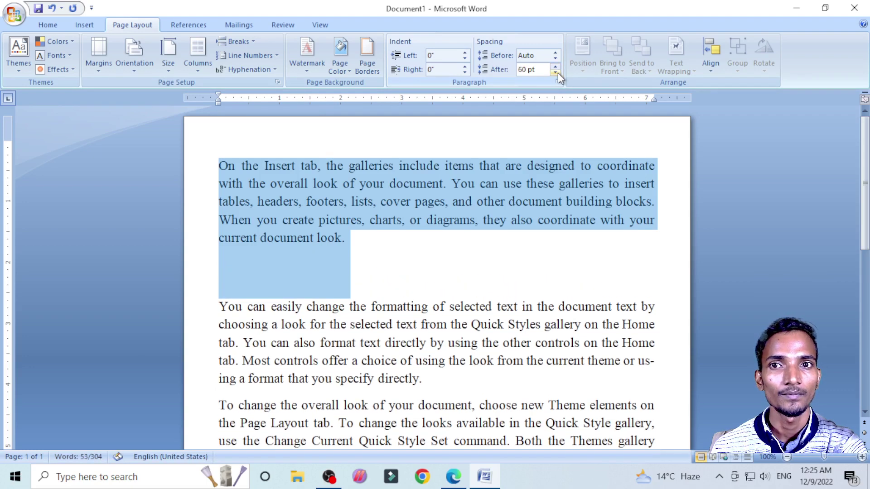
- Reduce the spacing after the first paragraph to Auto and deselect the paragraph
left_click(556, 72)
left_click(556, 72)
left_click(556, 72)
left_click(556, 72)
left_click(557, 72)
left_click(556, 72)
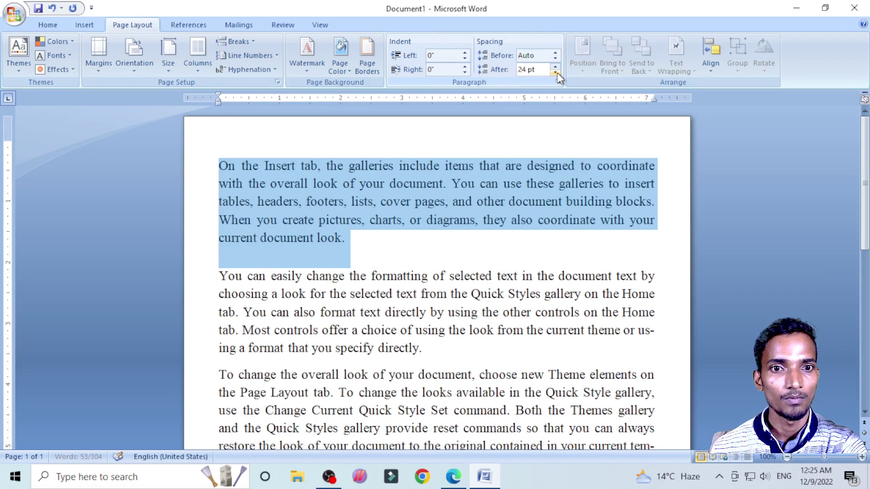
left_click(556, 72)
left_click(556, 72)
left_click(555, 72)
left_click(555, 72)
left_click(390, 249)
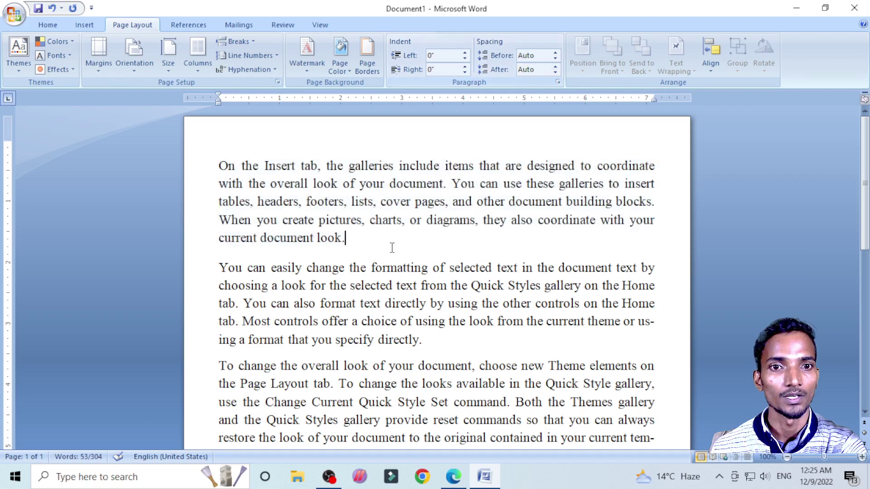
- Select the first two paragraphs and set their spacing after to 0 pt
left_click_drag(219, 166, 448, 339)
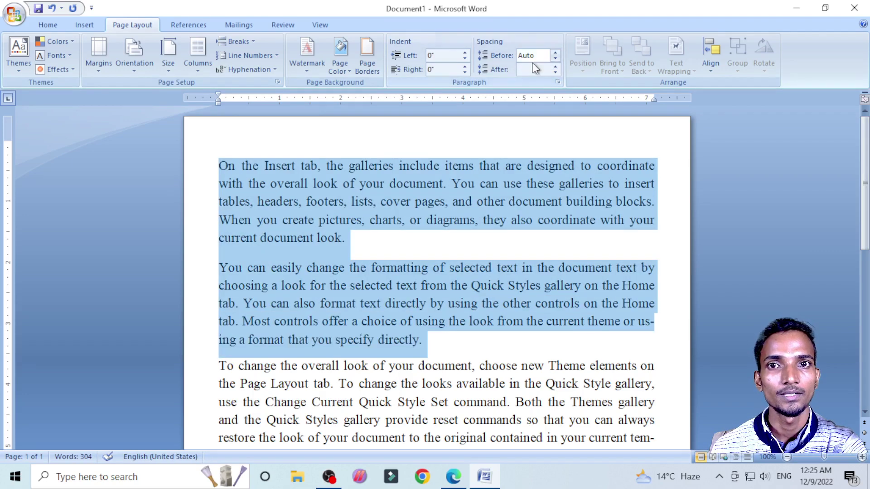
left_click(555, 72)
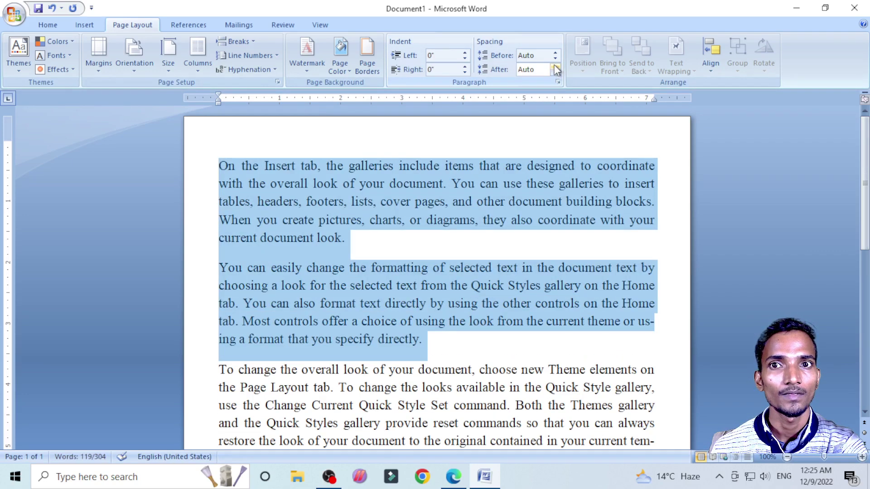
left_click(554, 69)
left_click(554, 68)
left_click(554, 69)
left_click(555, 73)
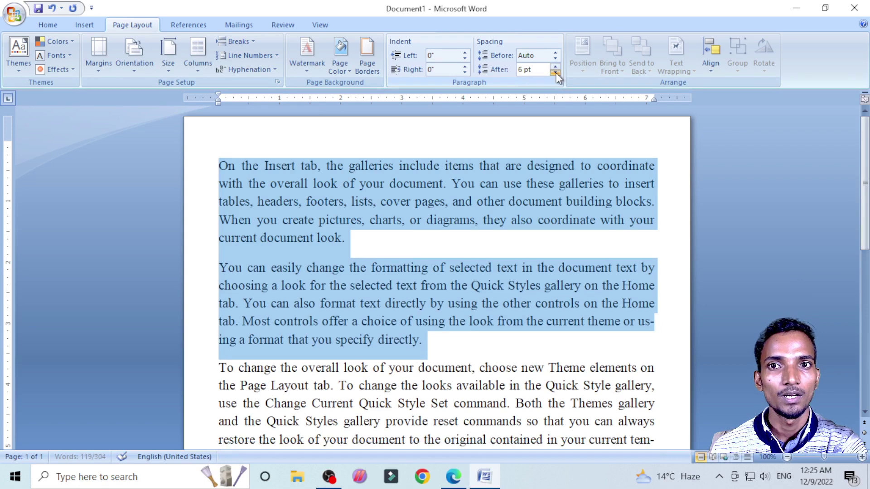
left_click(555, 72)
left_click(555, 73)
- Clear the selection, place the cursor at the end of the first paragraph, and minimize the document window
left_click(443, 287)
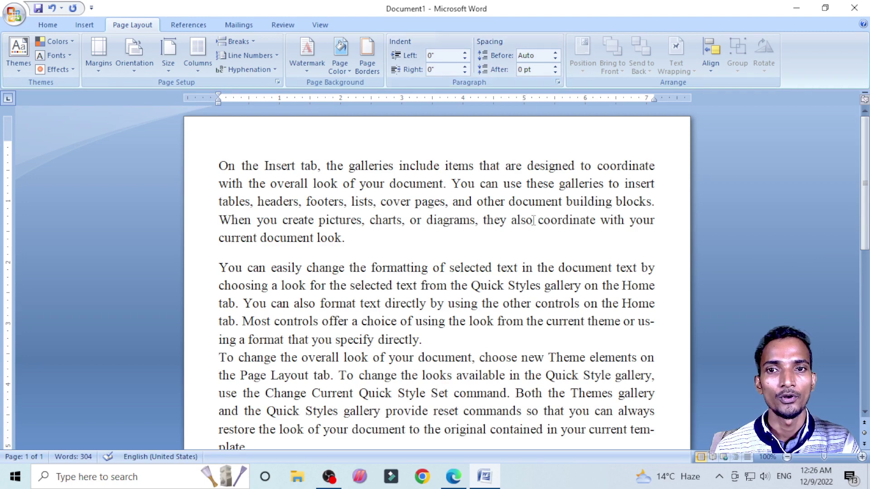
left_click(519, 238)
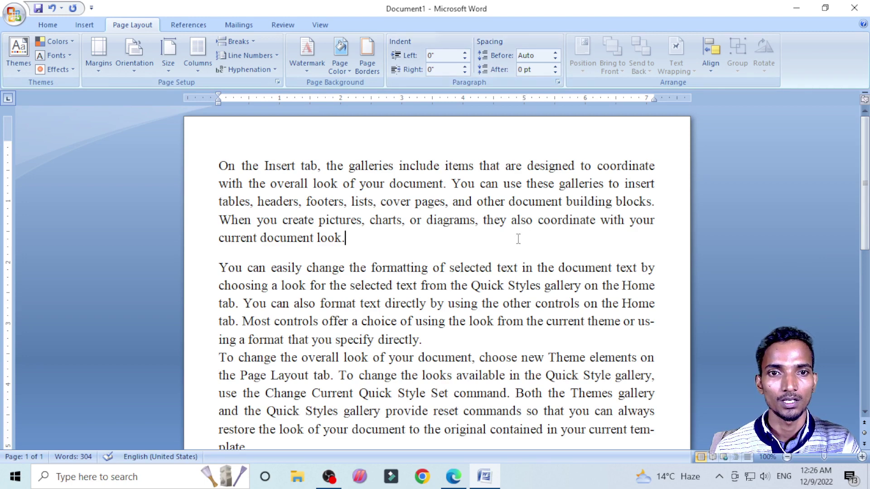
left_click(795, 9)
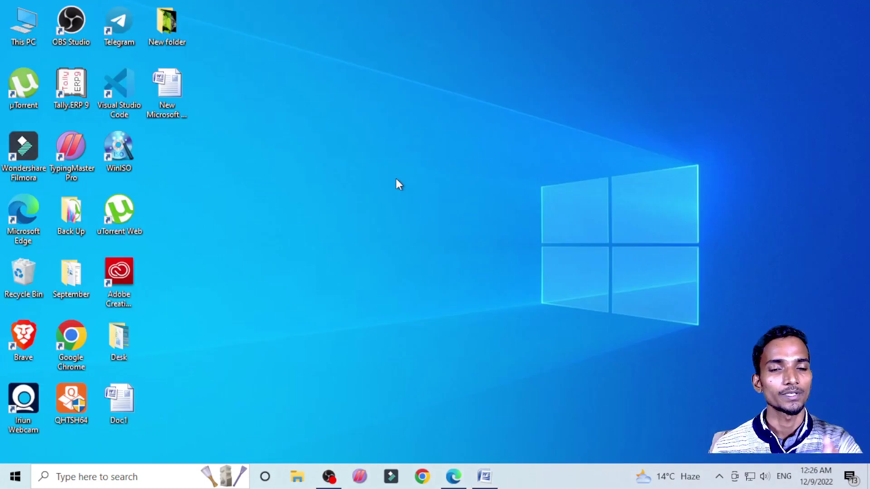